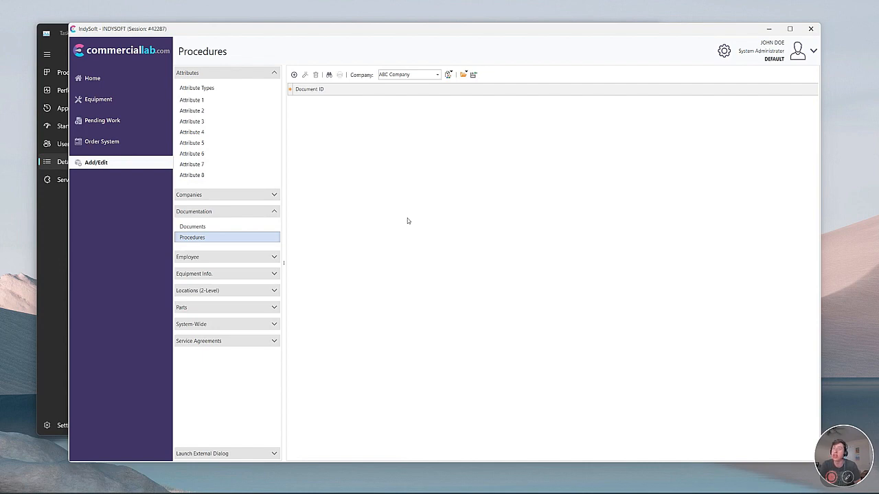
Narrow the side panel, glance at the Documents list, and return to the Procedures list.
left_click_drag(284, 194, 282, 195)
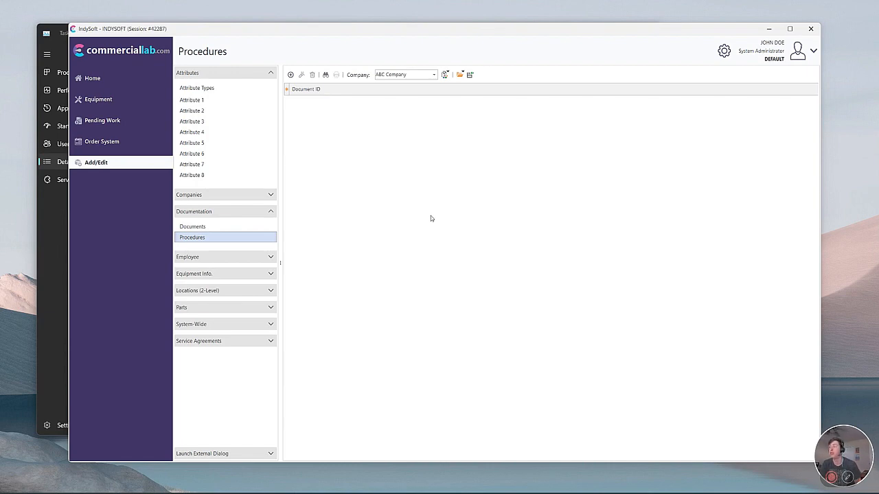
left_click(395, 237)
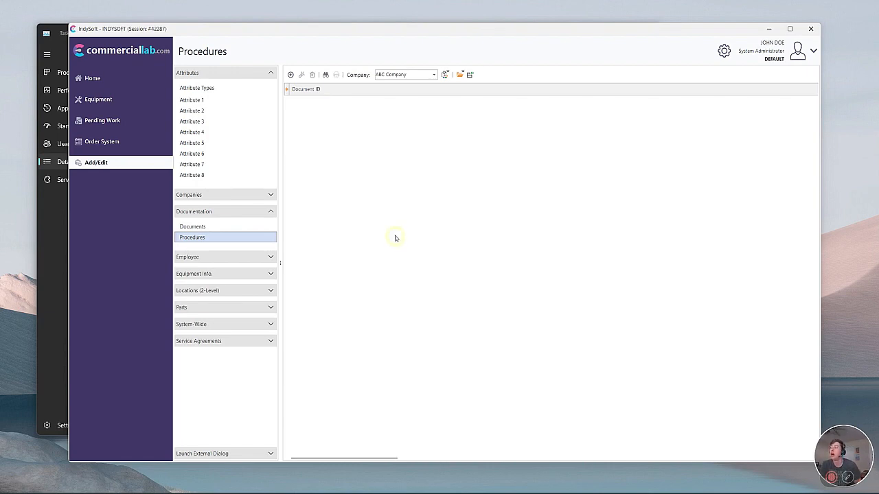
left_click(247, 227)
left_click(251, 237)
left_click_drag(385, 28, 392, 23)
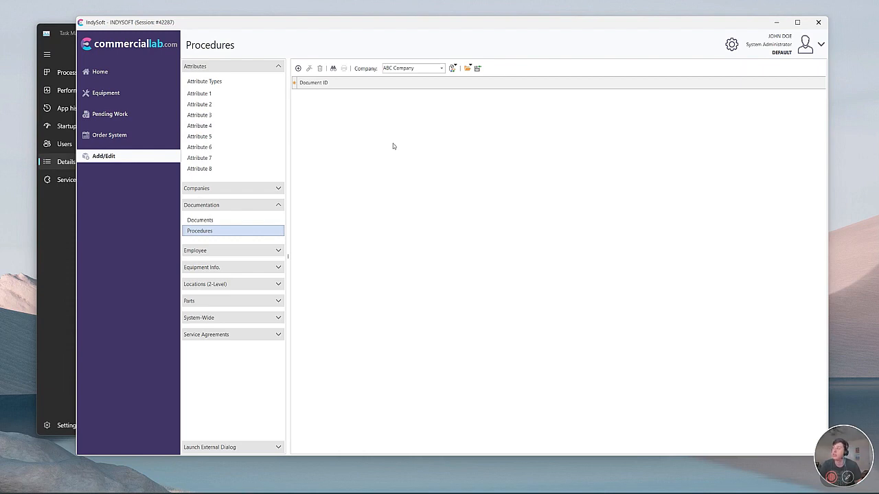
Start a new procedure with Document I.D. 'TEST PROCEDURE' and select Test.pxe as its file.
left_click(298, 67)
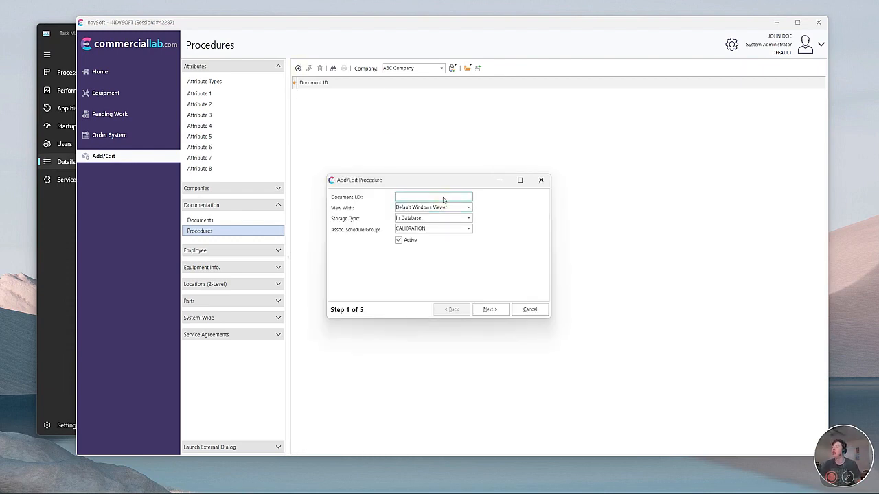
type("TEST PROCEDURE")
left_click(501, 310)
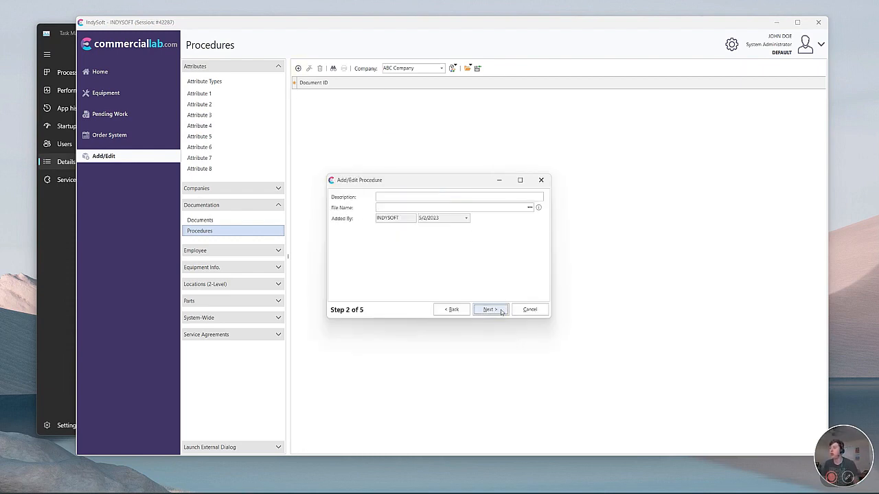
left_click(532, 206)
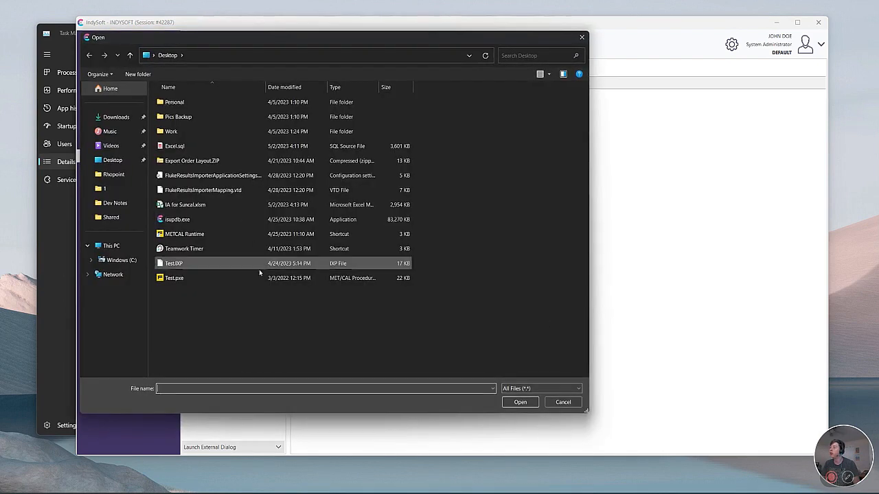
left_click(192, 279)
double_click(330, 281)
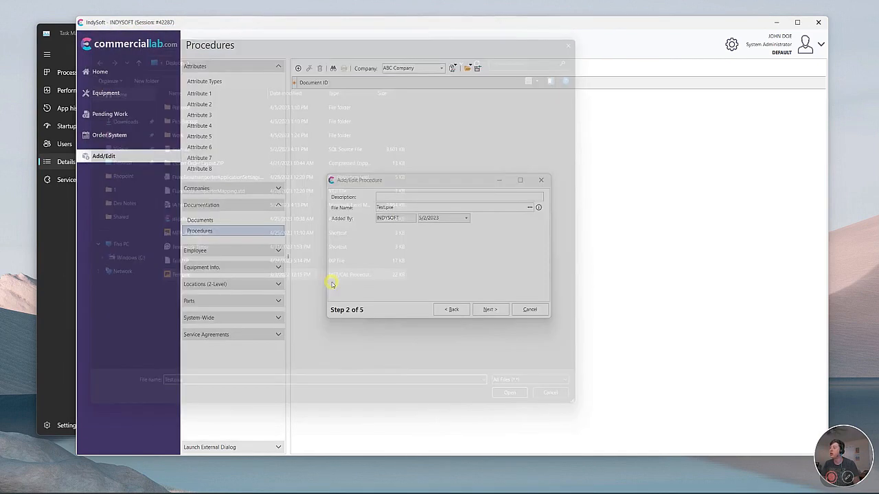
Step through the remaining wizard pages to the final step.
left_click(506, 309)
left_click(507, 309)
left_click(506, 309)
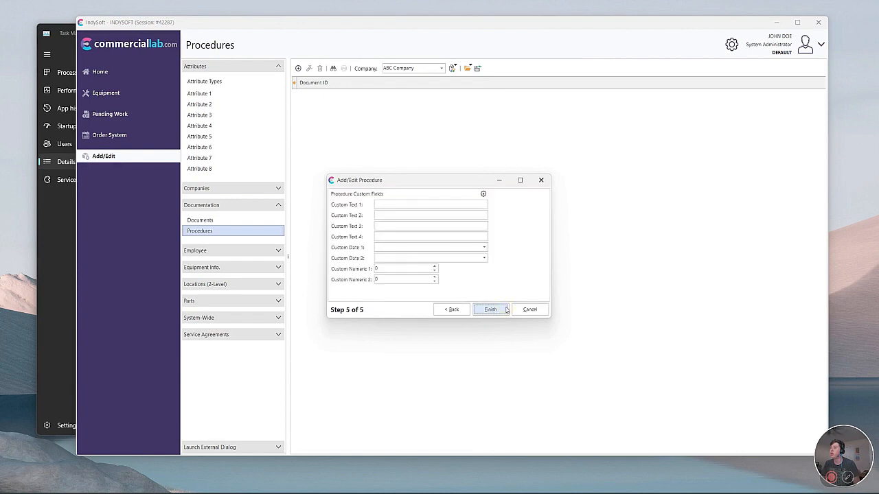
left_click(505, 309)
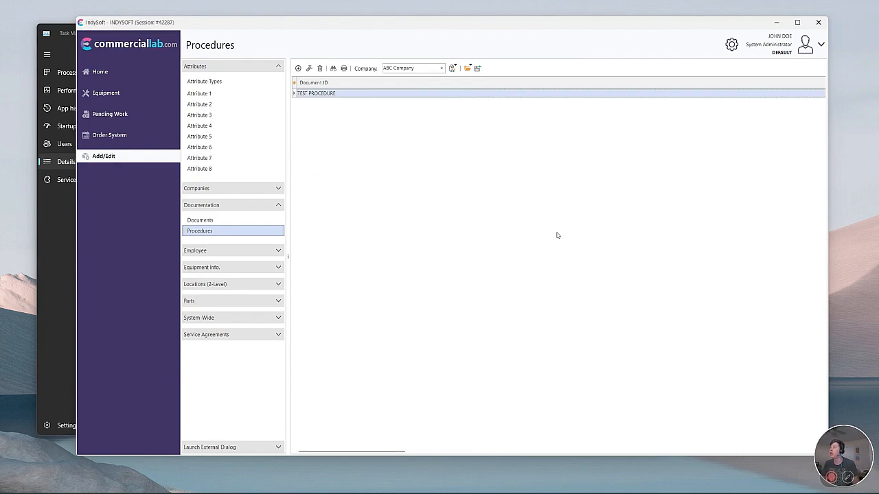
Open the new asset's record and add TEST PROCEDURE to its Calibration schedule.
left_click(136, 99)
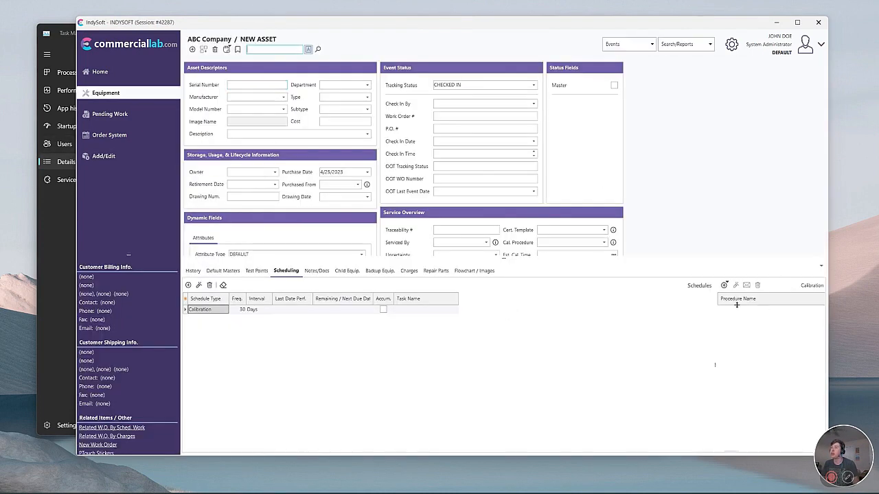
left_click(724, 285)
left_click(640, 363)
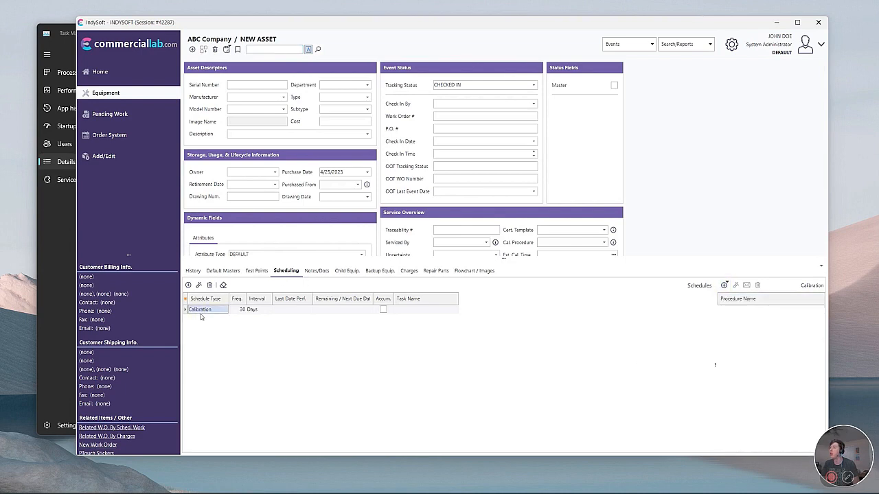
left_click(724, 285)
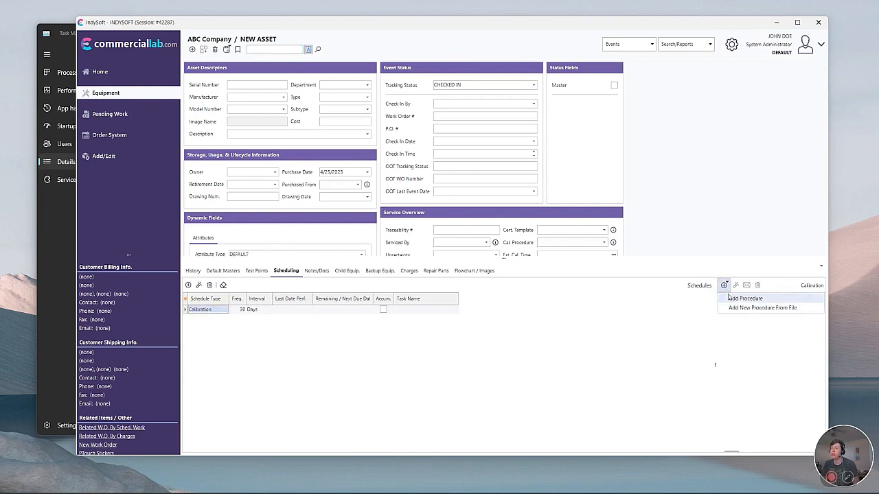
left_click(728, 297)
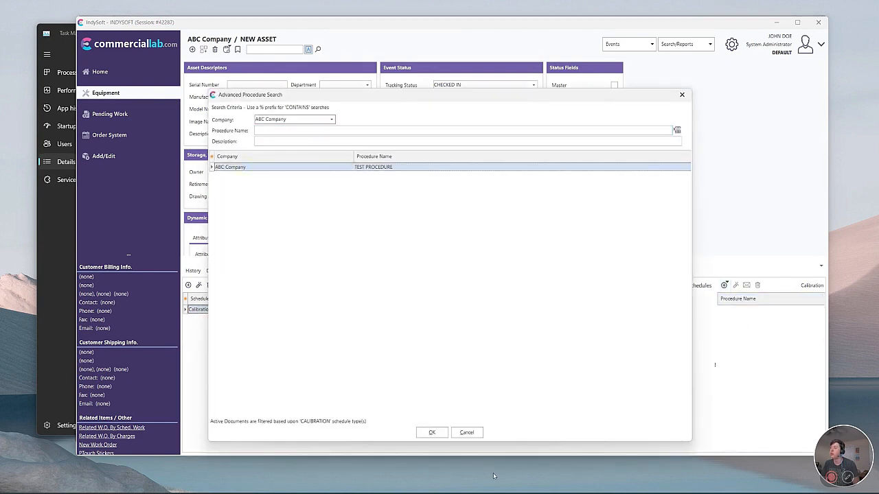
left_click(442, 434)
Revisit the Procedures list, then reopen the asset's procedure search and close it unchanged.
left_click(114, 156)
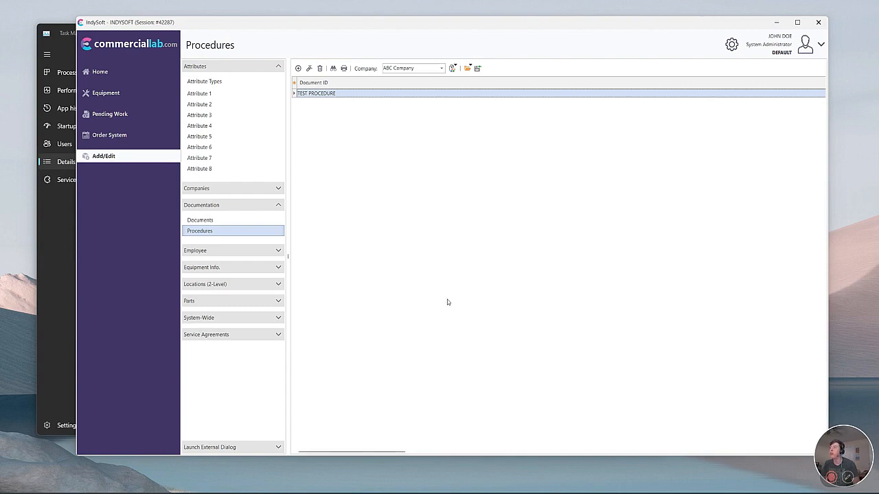
left_click(145, 90)
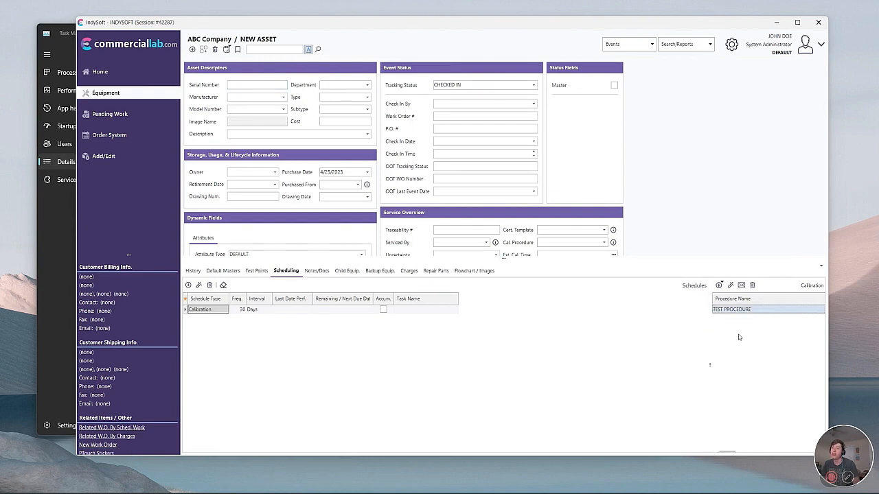
left_click(719, 285)
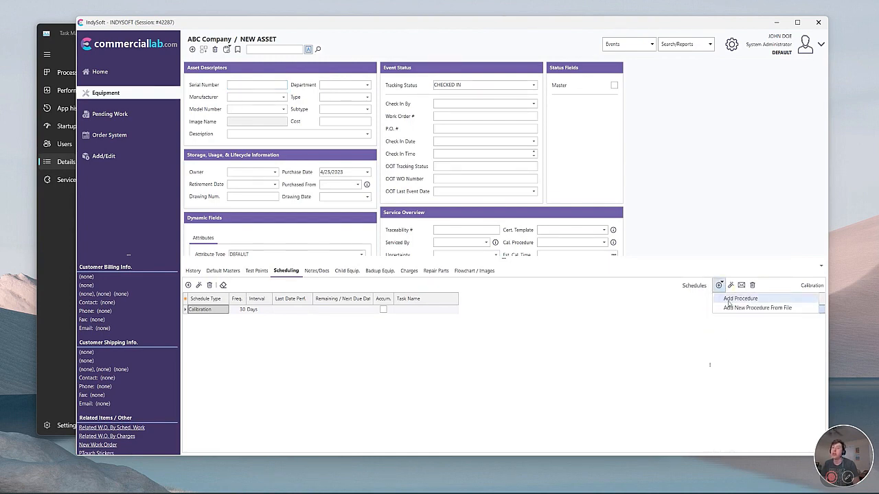
left_click(729, 300)
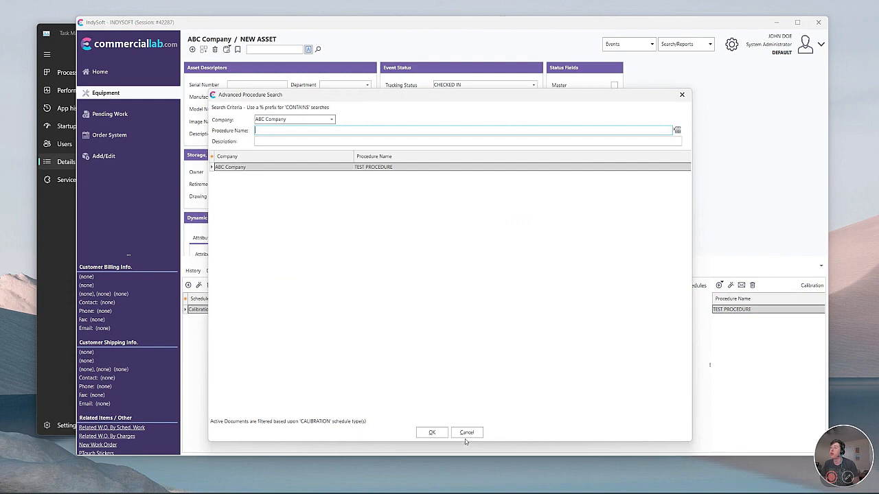
left_click(466, 434)
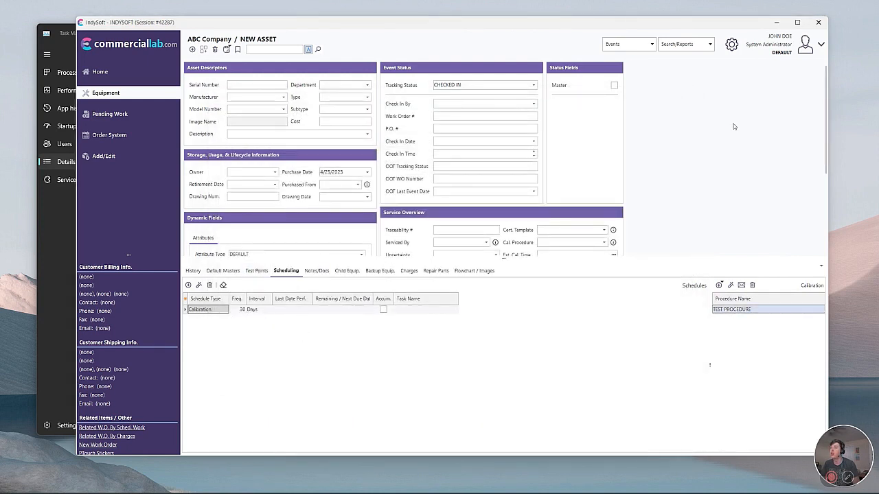
Start a Calibration event and run TEST PROCEDURE from its Calibration Proc.'s documents.
left_click(637, 50)
left_click(646, 63)
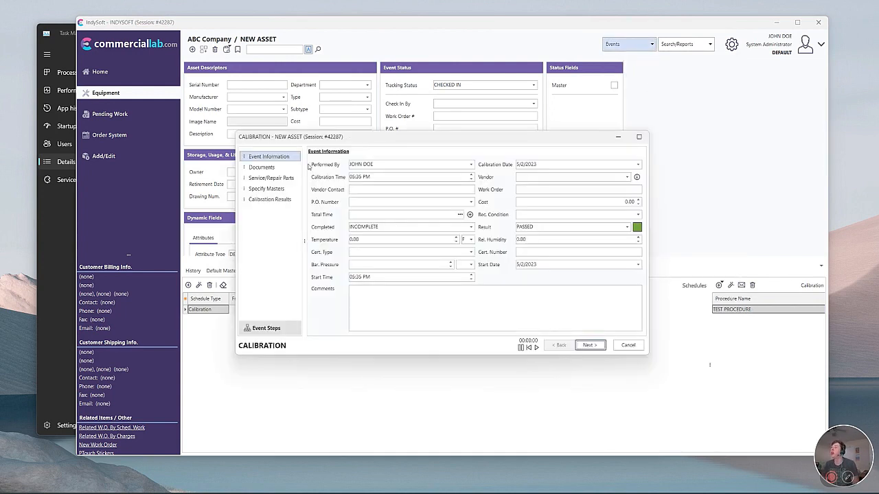
left_click(271, 178)
left_click(262, 167)
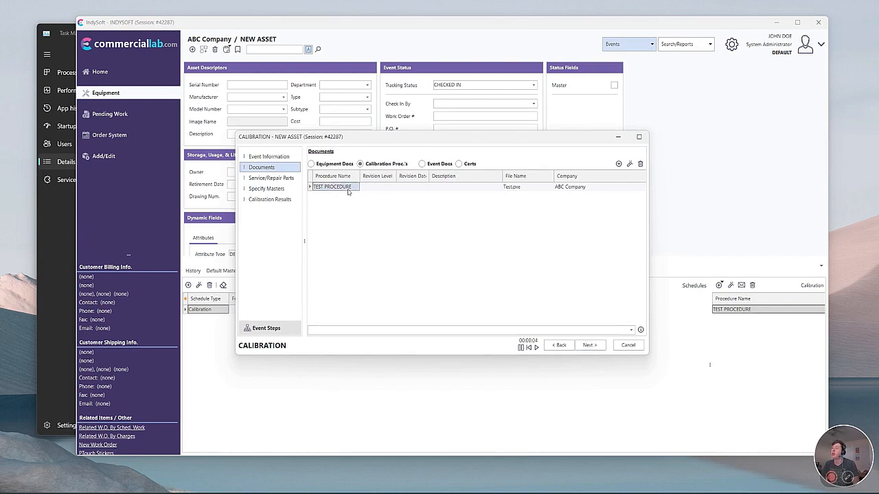
double_click(348, 191)
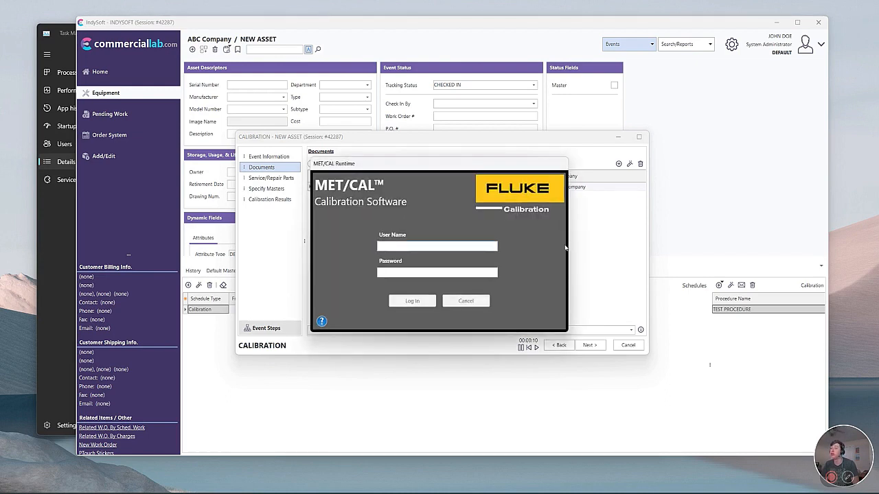
Enter the MET/CAL login user name and password, then switch to Task Manager's Details.
key("Tab")
type("********")
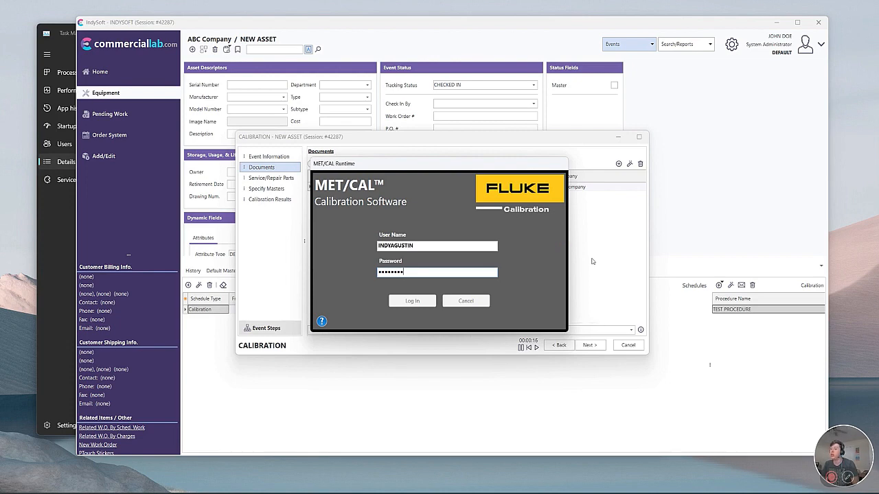
key("alt+Tab")
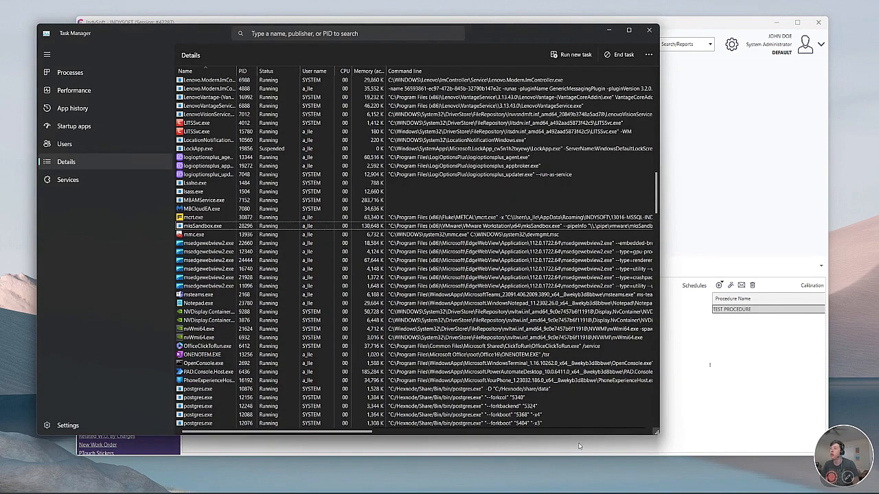
Inspect the mksSandbox.exe and mcrt.exe processes, then minimize Task Manager.
left_click(536, 227)
scroll(386, 433, "right", 5)
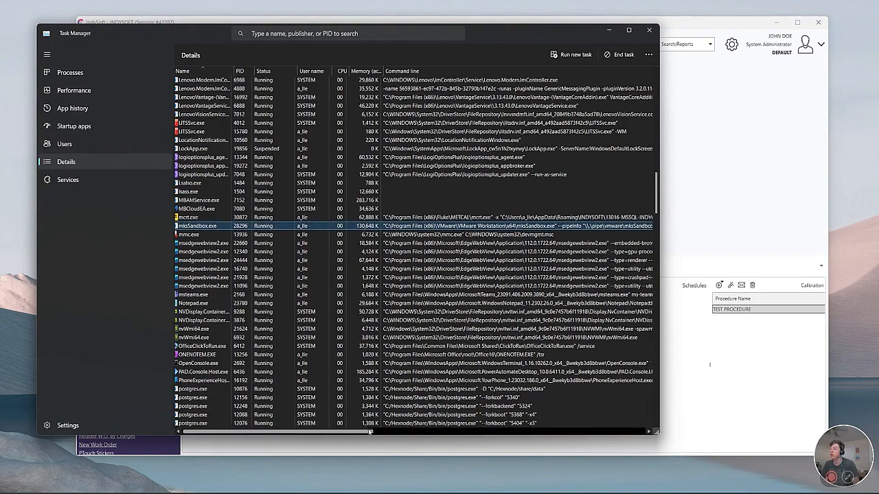
left_click_drag(385, 433, 434, 433)
left_click(308, 217)
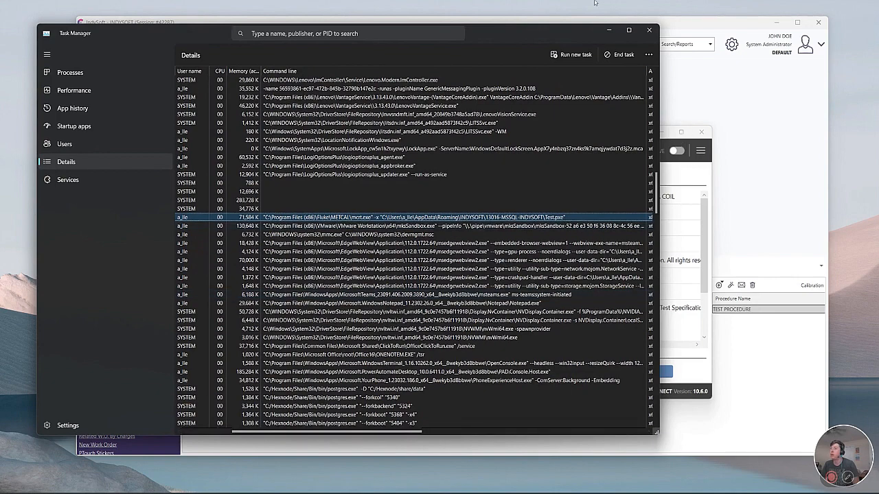
left_click(608, 30)
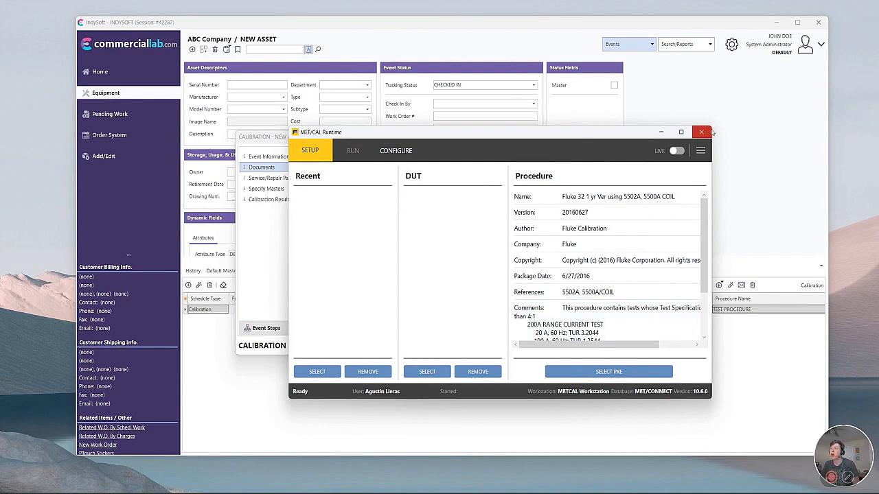
Close MET/CAL Runtime, cancel and discard the calibration event, and open User/Location Settings.
left_click(701, 132)
left_click(630, 346)
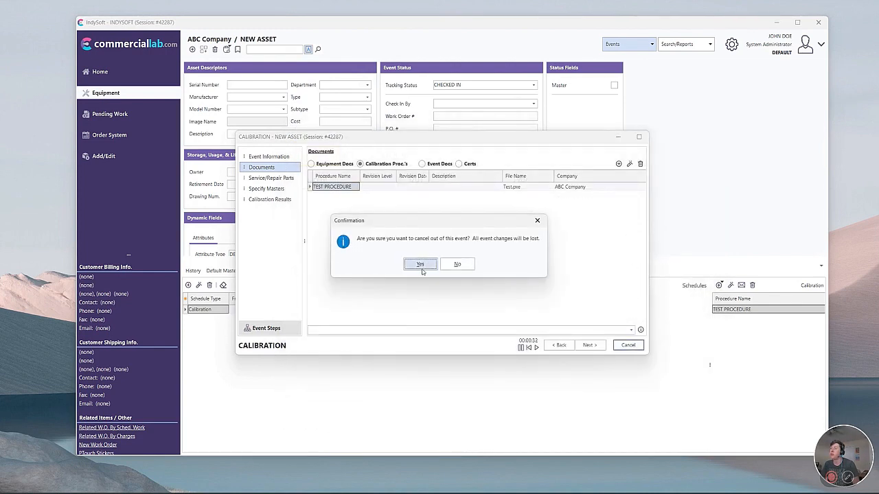
left_click(414, 261)
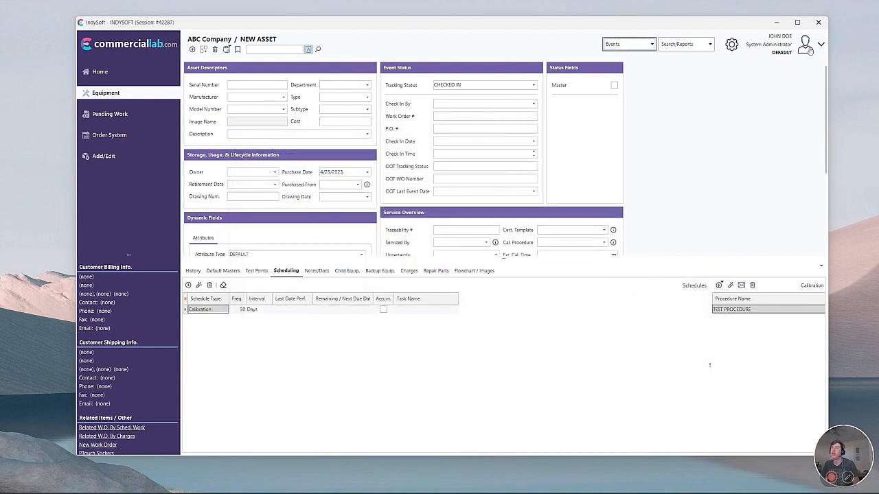
left_click(806, 48)
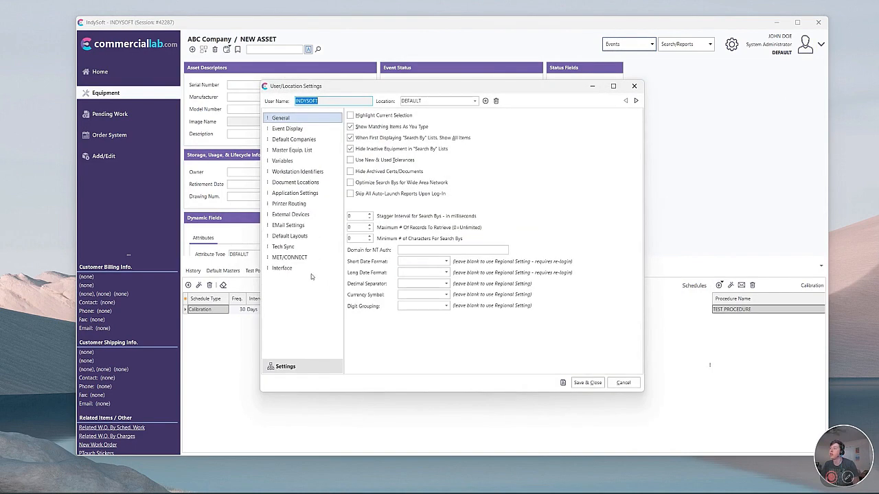
Under MET/CONNECT, tick 'Auto Select Asset When Launching Met/Cal Procedure from Event' and Save & Close.
left_click(319, 261)
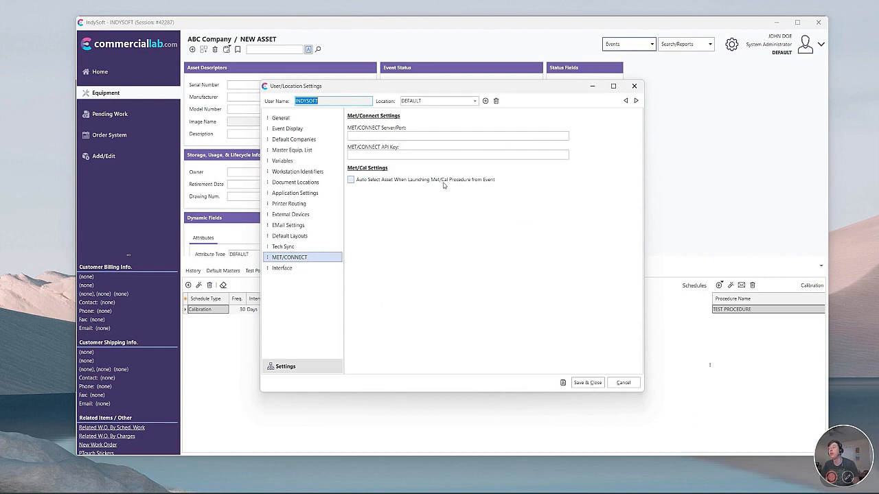
left_click(442, 180)
left_click(587, 382)
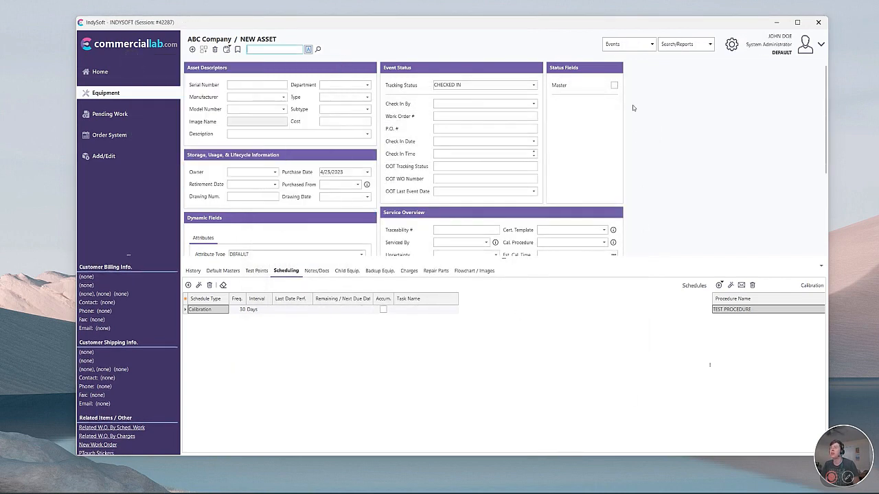
Discard the CALIBRATE dialog, show the event's procedure documents, and select TEST PROCEDURE.
left_click(621, 43)
left_click(555, 260)
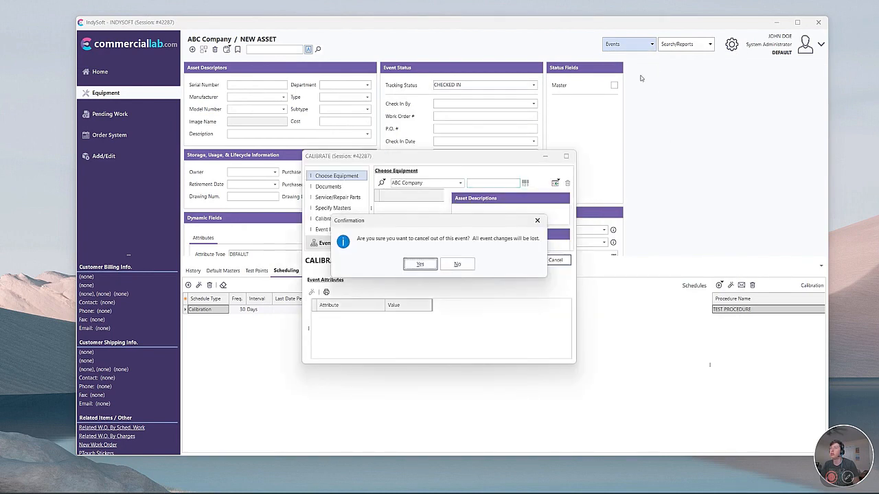
left_click(416, 263)
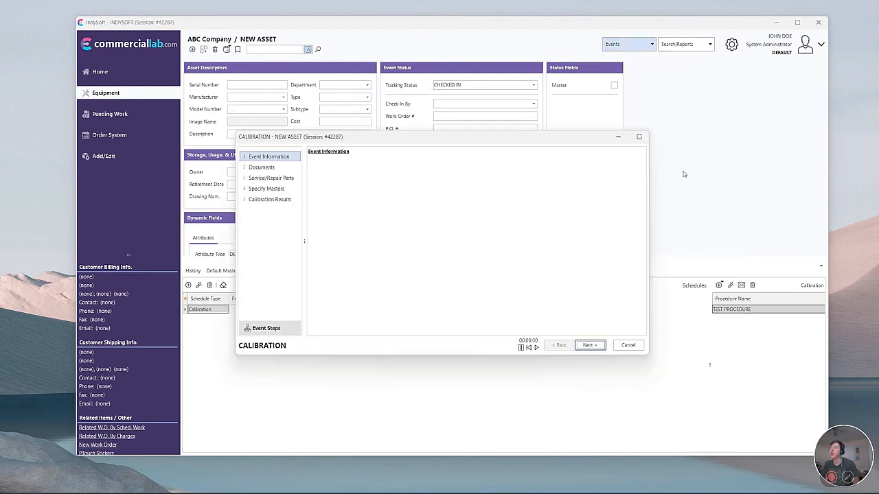
left_click(280, 169)
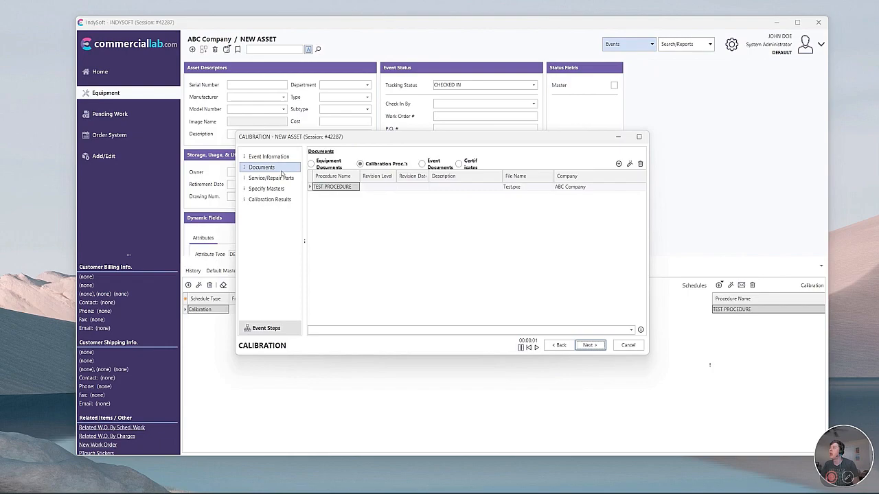
left_click(383, 188)
Open Task Manager alongside, then launch TEST PROCEDURE from the calibration event.
key("ctrl+shift+Escape")
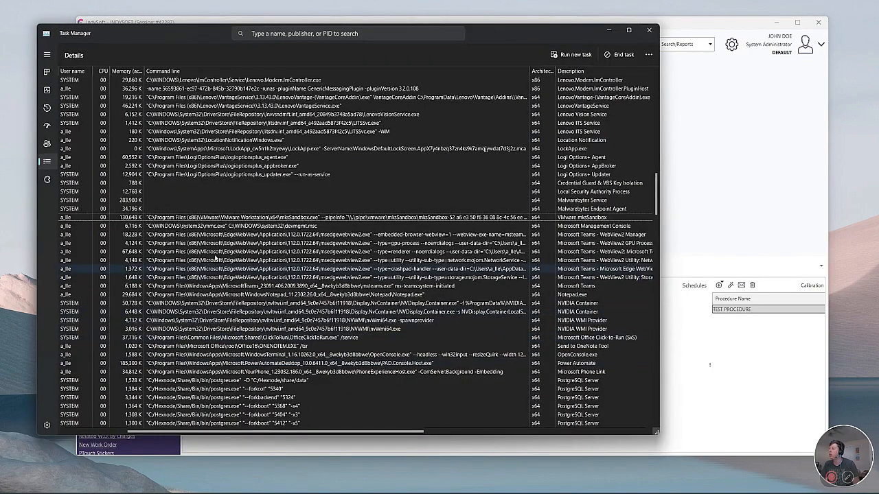
left_click_drag(296, 434, 241, 434)
left_click(764, 263)
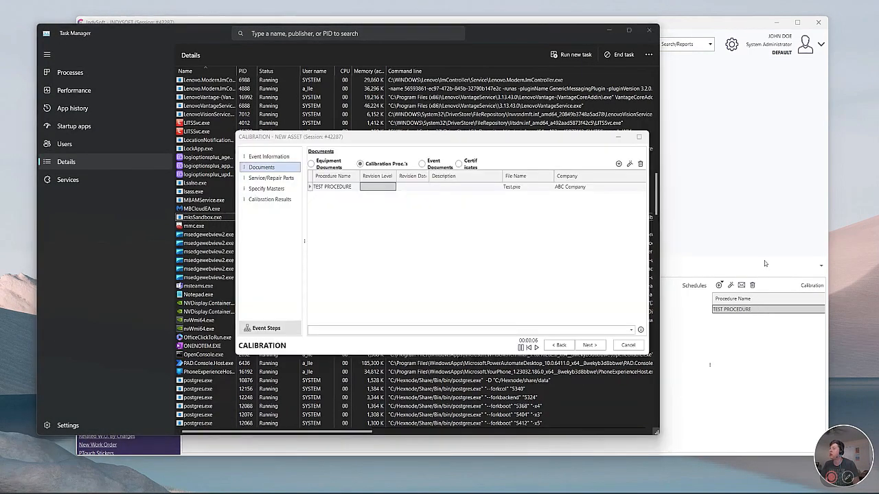
left_click(338, 189)
double_click(338, 189)
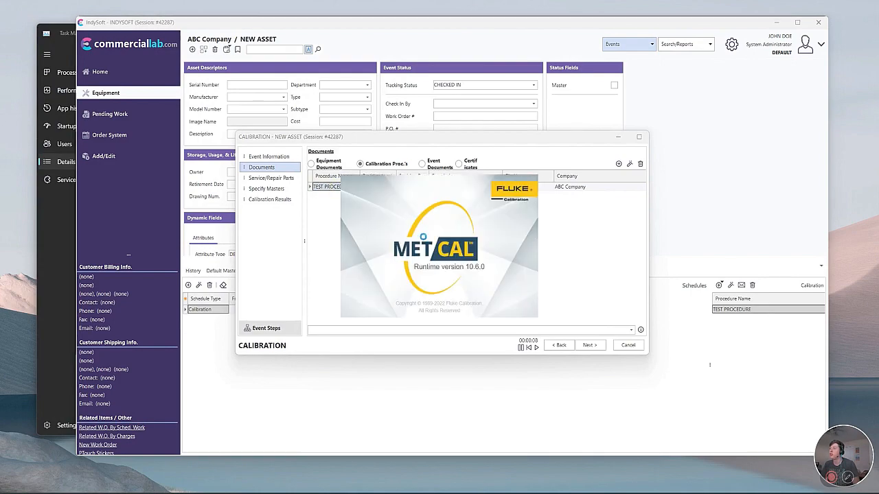
Check mcrt.exe's command line in Task Manager, dismiss the MET/CAL login, and return to the event.
left_click(71, 219)
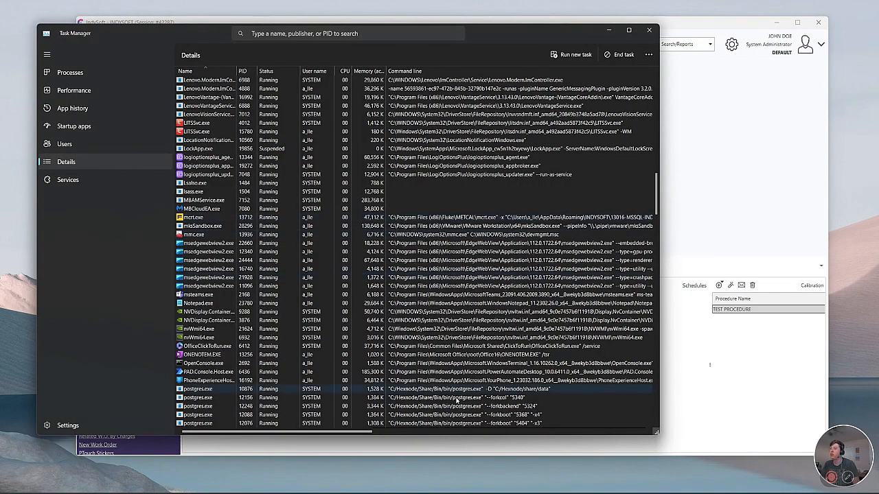
left_click_drag(368, 431, 419, 431)
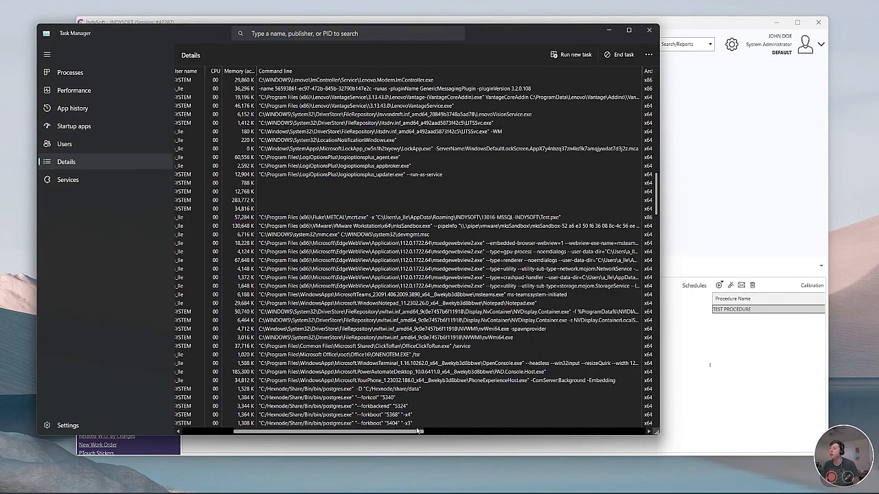
left_click(582, 218)
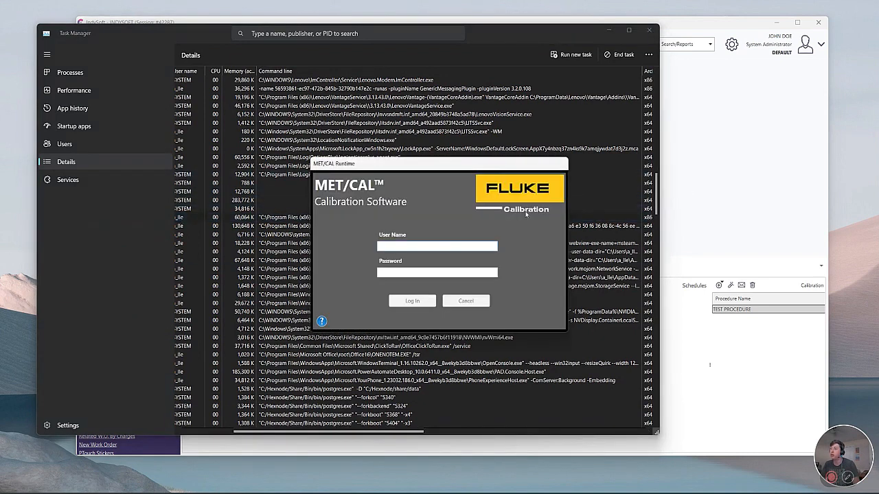
left_click(465, 301)
left_click(755, 237)
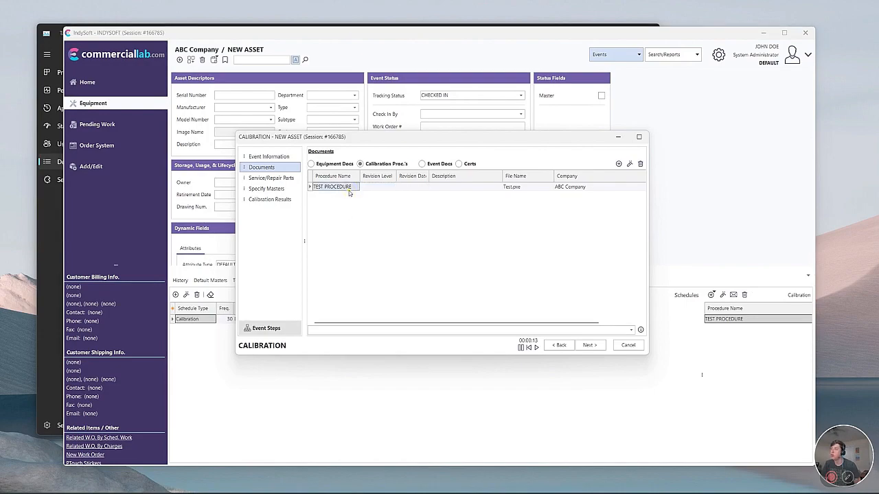
Relaunch TEST PROCEDURE and check the new MET/CAL process's command line in Task Manager.
double_click(354, 191)
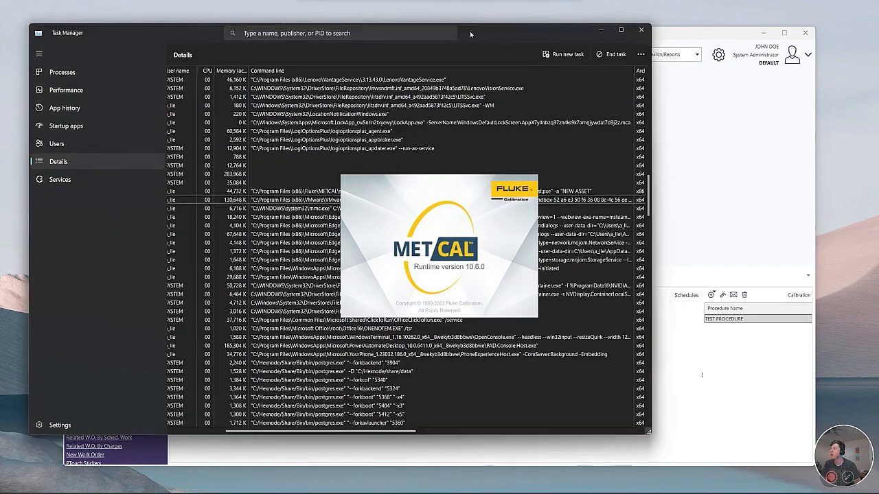
left_click_drag(469, 31, 656, 70)
left_click(737, 230)
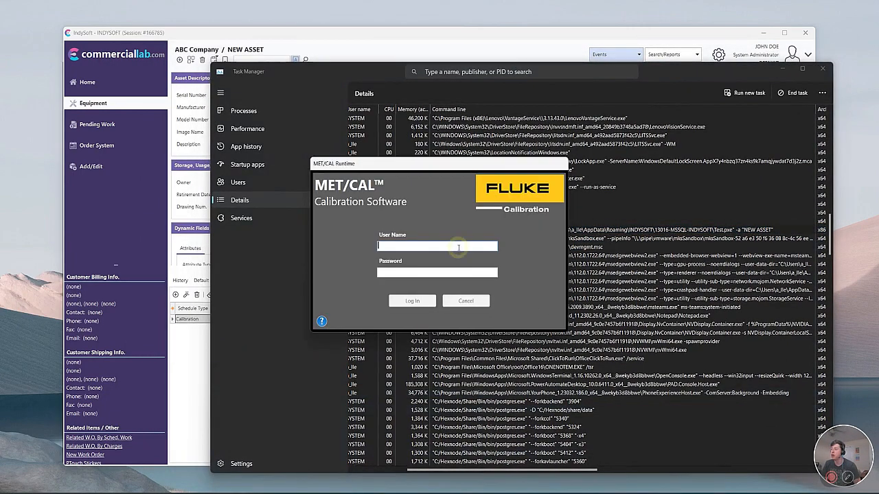
Enter the MET/CAL user name and password, then minimize Task Manager to reveal the procedure.
key("Tab")
type("•••••")
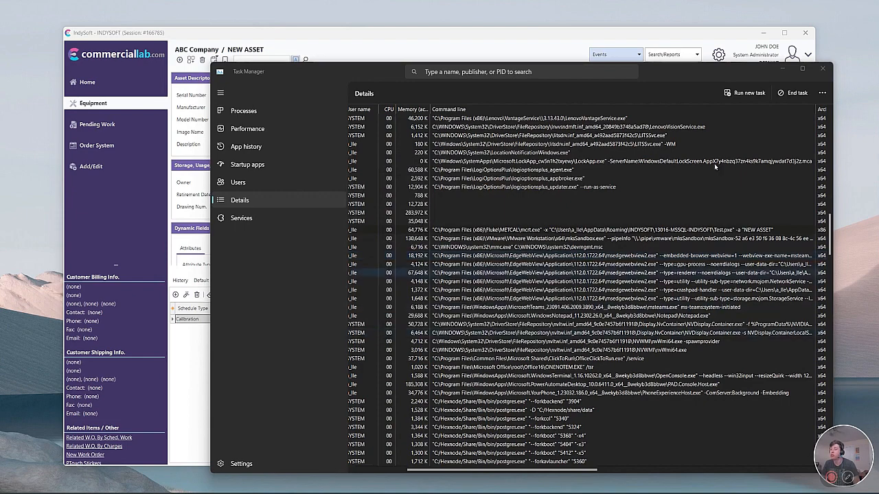
left_click(783, 70)
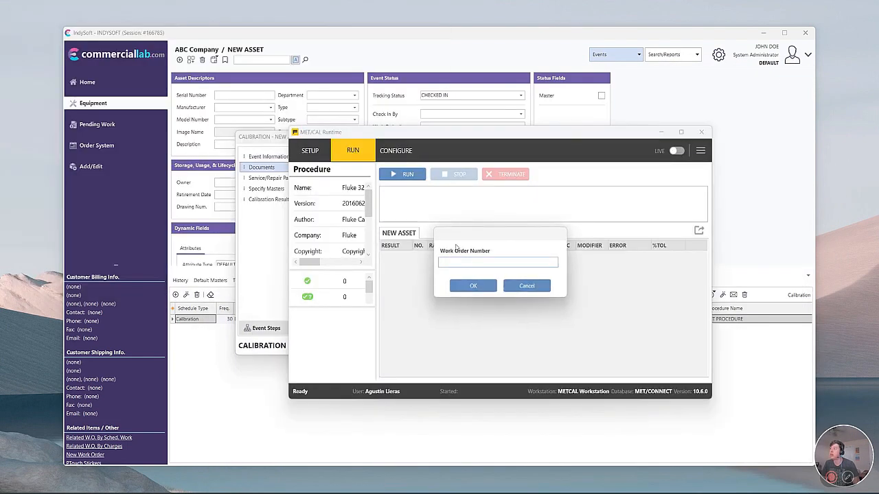
Enter the work order number and confirm it to start the NEW ASSET procedure.
type("1624761247")
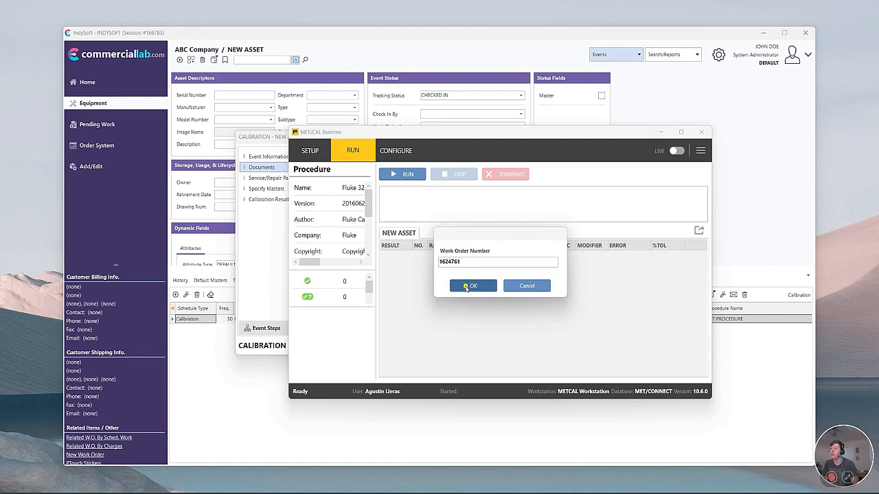
left_click(467, 287)
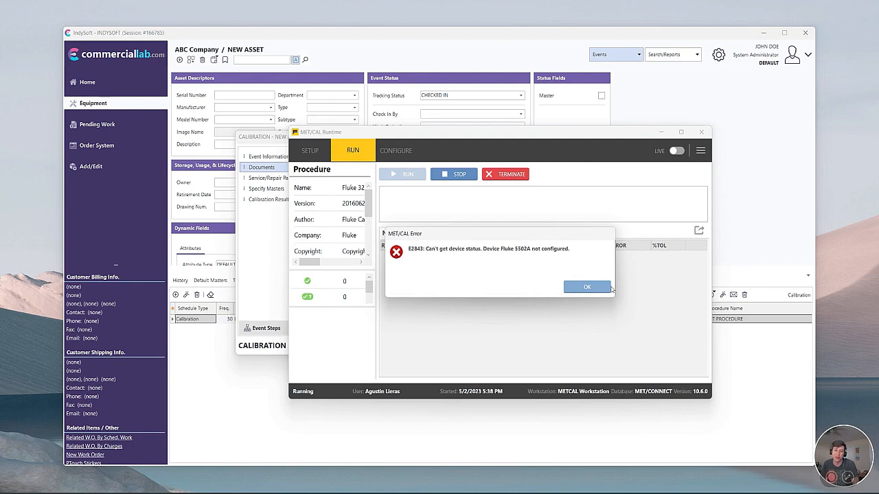
Acknowledge the E2843 device-not-configured error and abort over the missing Fluke 5502A.
left_click(608, 288)
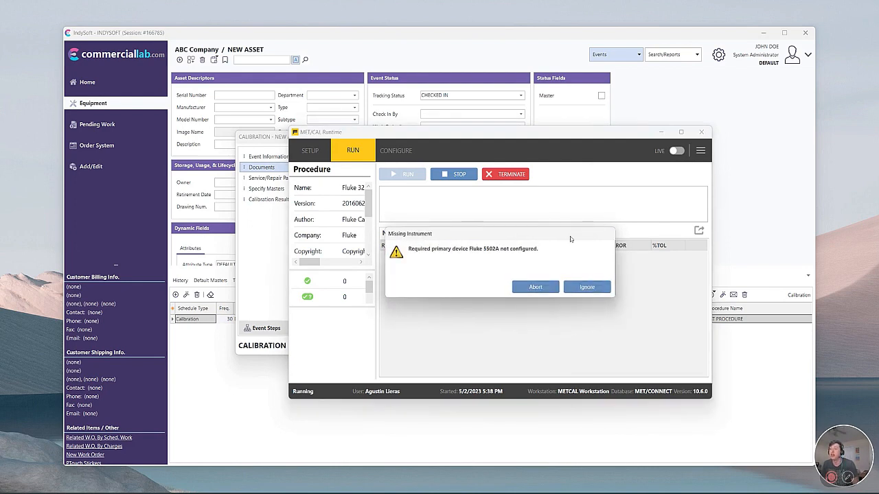
left_click(545, 286)
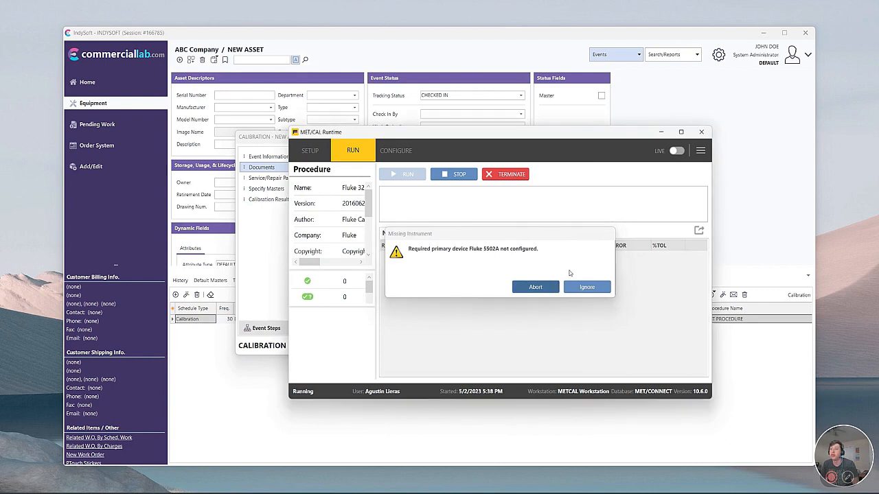